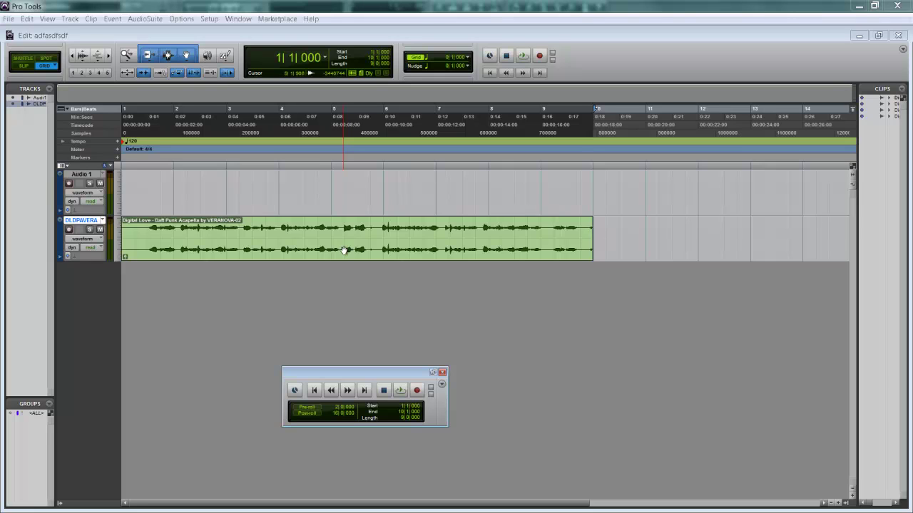
# Select the Digital Love acapella clip on the DLDPAVERA track with the Grabber tool
pyautogui.click(344, 250)
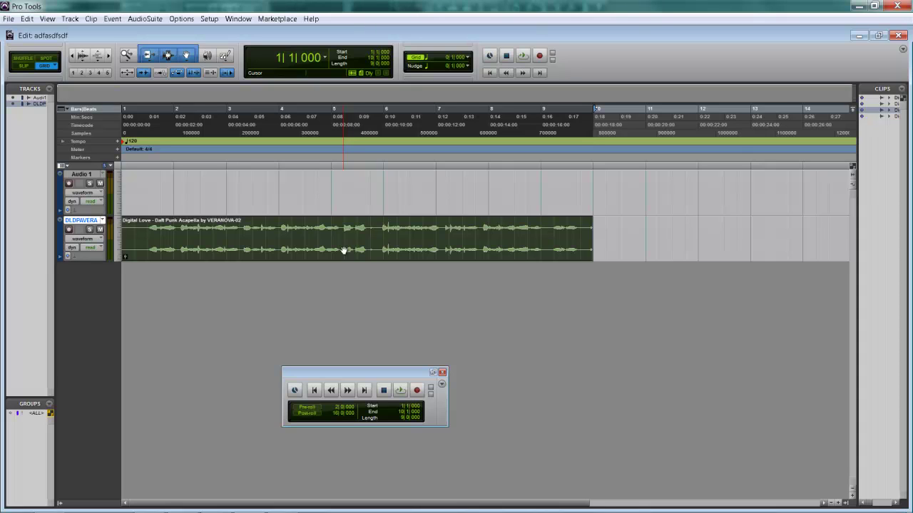
pyautogui.press('Return')
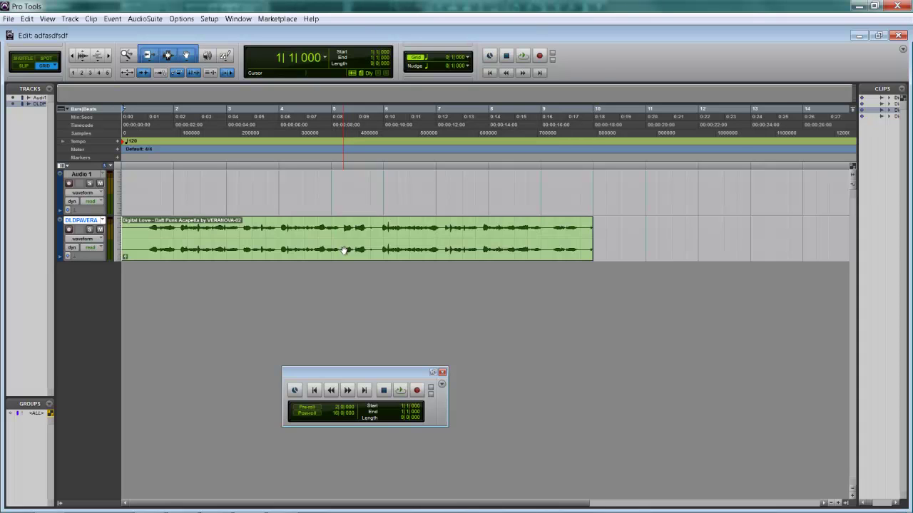
pyautogui.press('space')
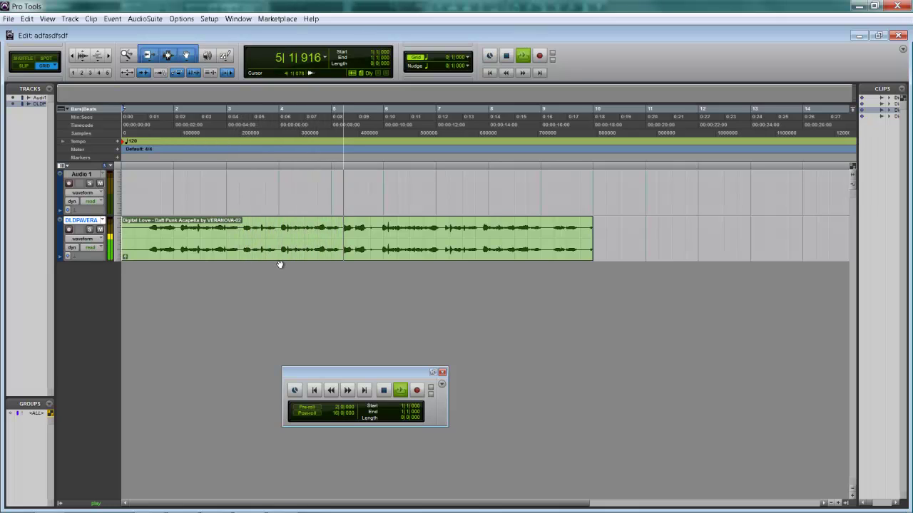
pyautogui.press('space')
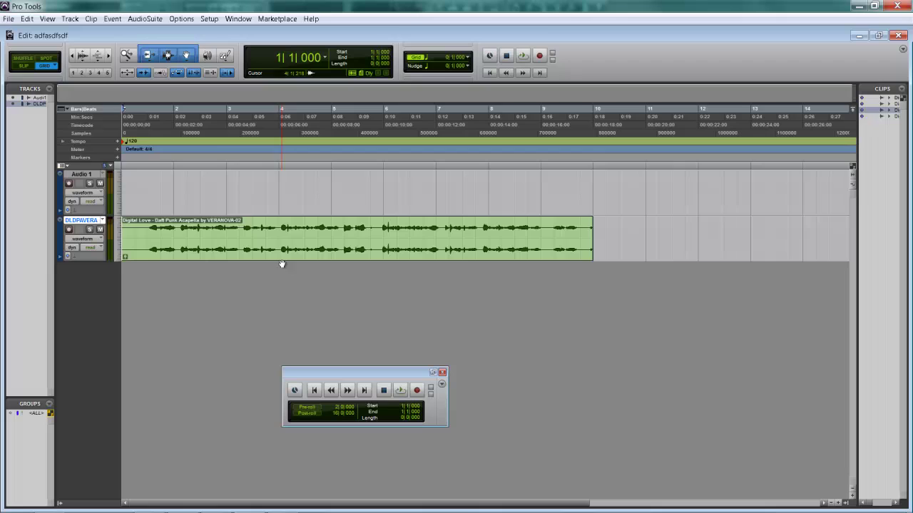
pyautogui.press('space')
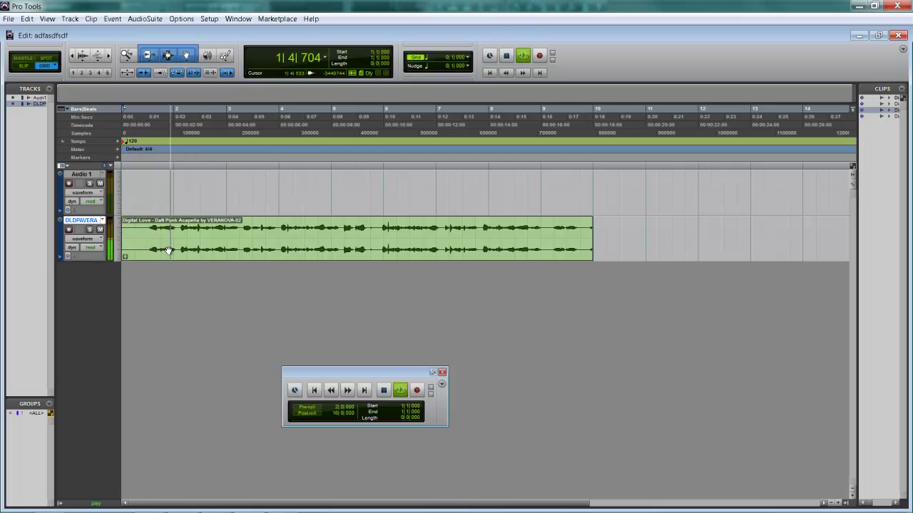
pyautogui.press('space')
pyautogui.press('space')
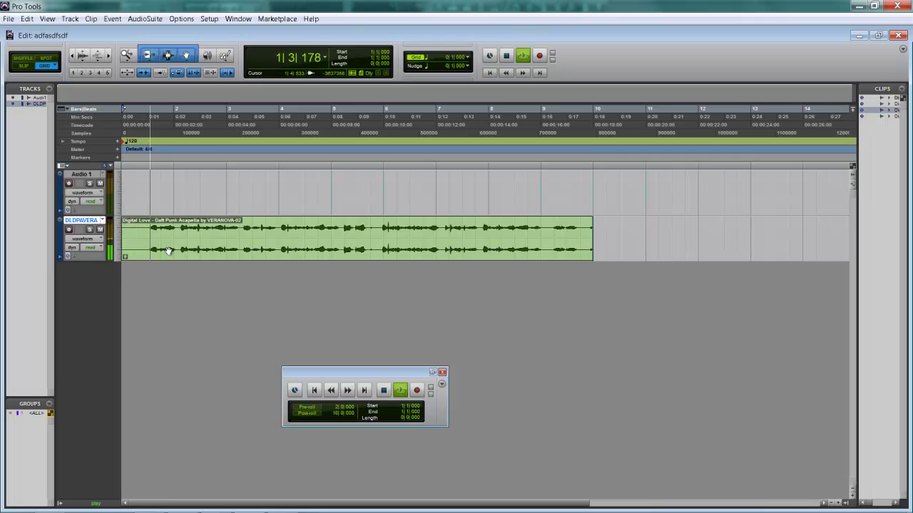
pyautogui.press('space')
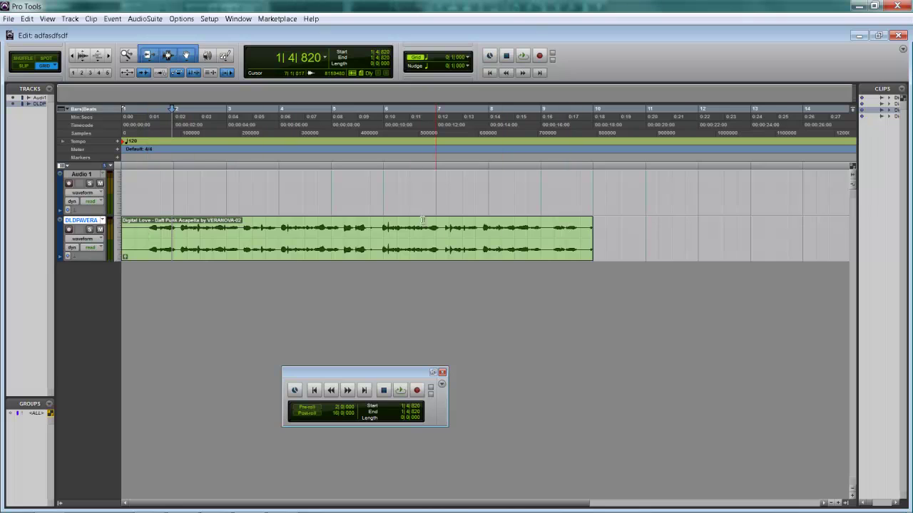
pyautogui.press('Return')
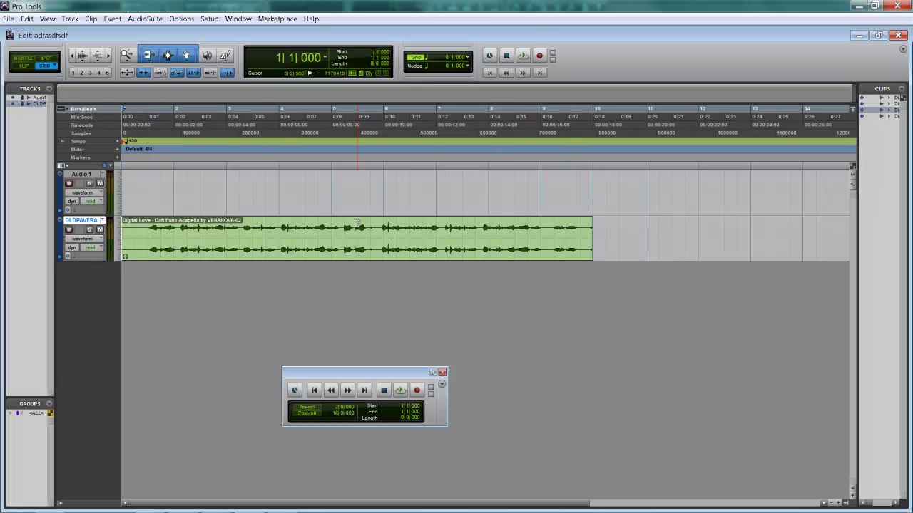
pyautogui.doubleClick(363, 251)
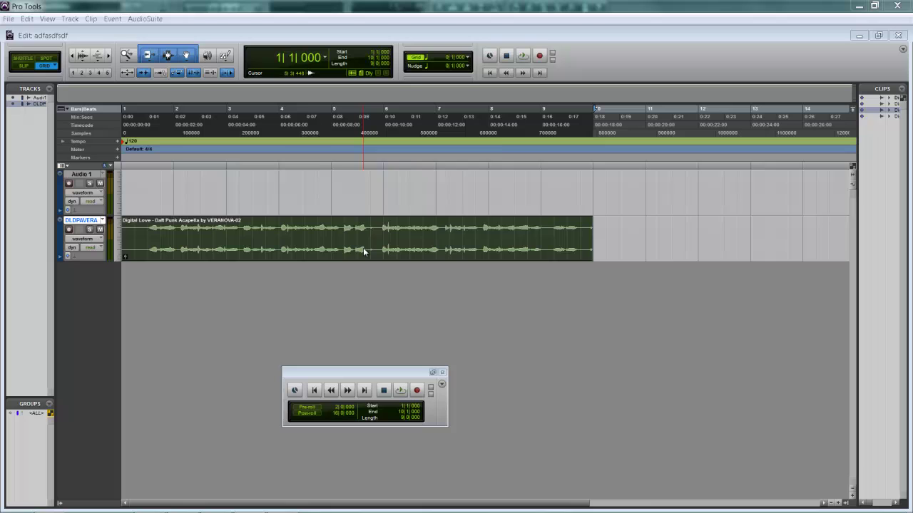
# Skip clip renaming, insert TrackPlug 5 on the acapella track from the Mix window, and return to Edit
pyautogui.click(395, 222)
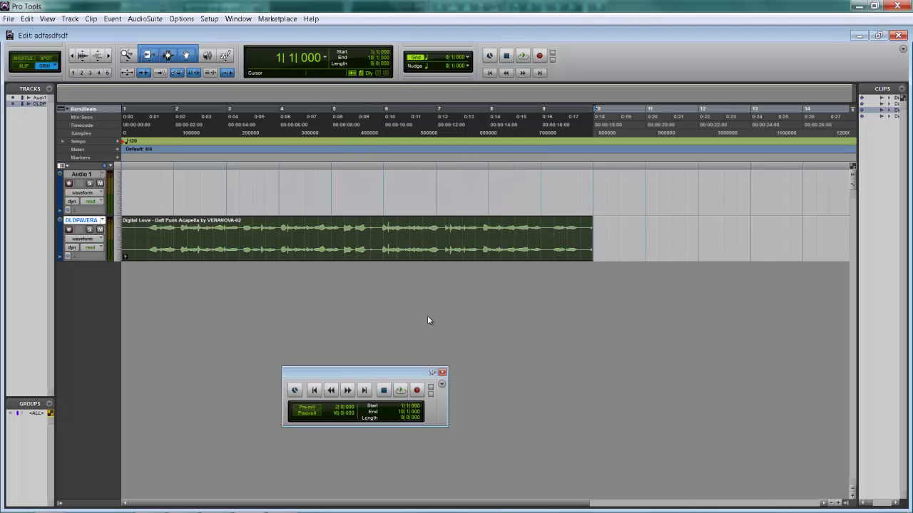
pyautogui.hotkey('ctrl', '=')
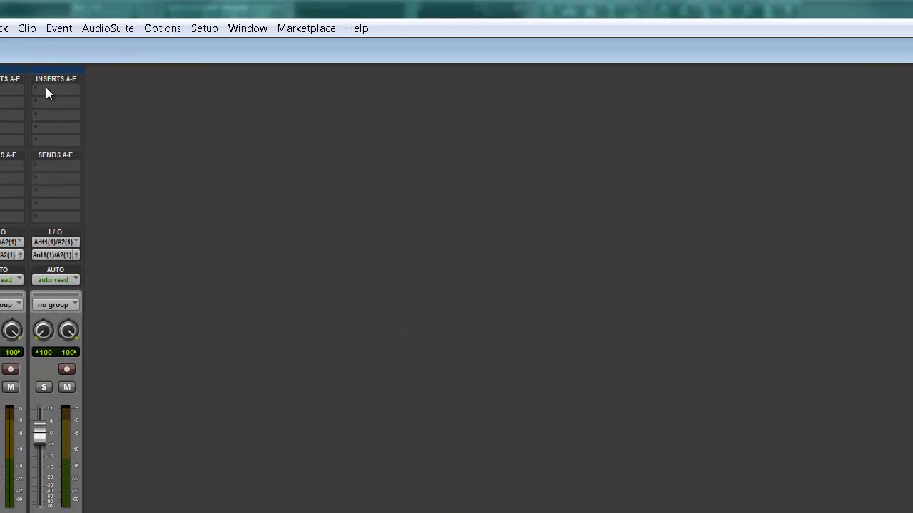
pyautogui.click(46, 88)
pyautogui.moveTo(242, 134)
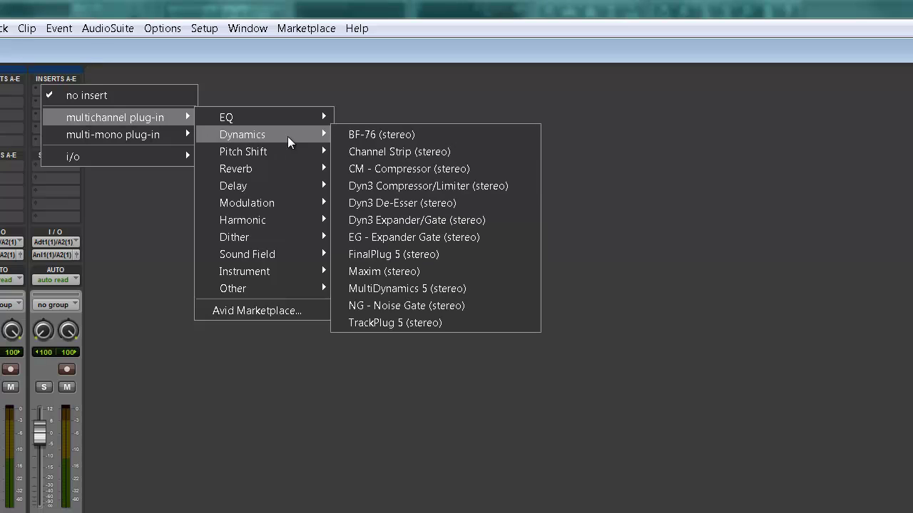
pyautogui.click(416, 323)
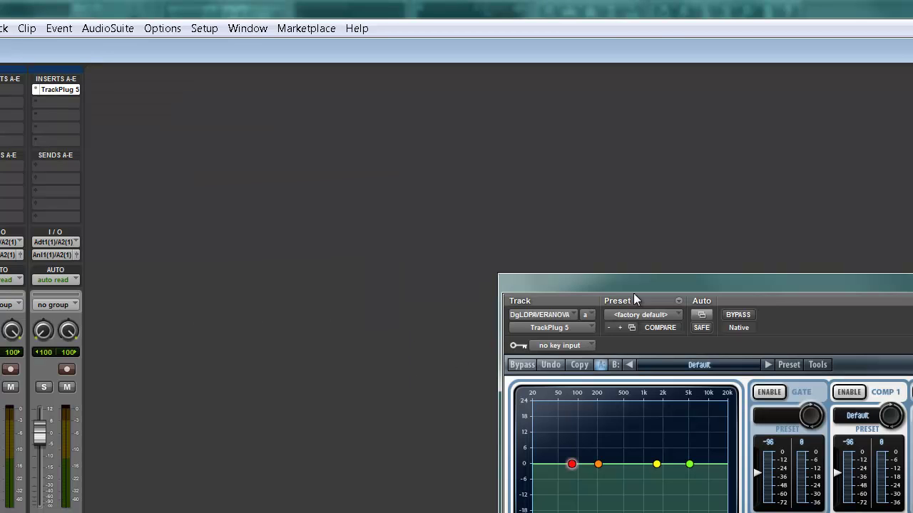
pyautogui.moveTo(673, 281); pyautogui.dragTo(464, 106)
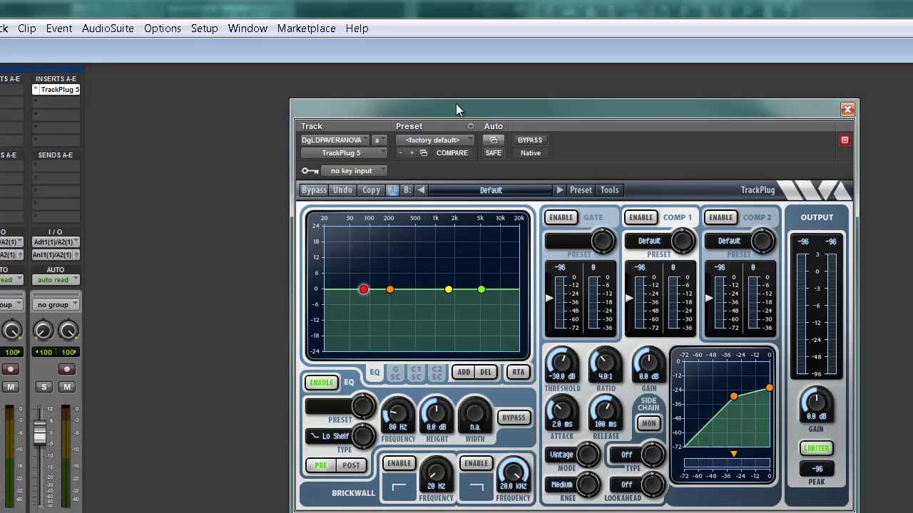
pyautogui.hotkey('ctrl', '=')
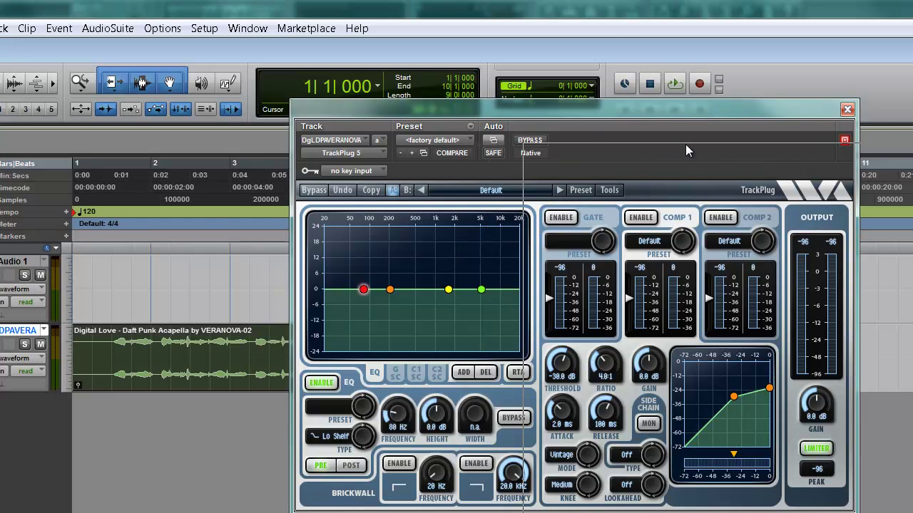
# Drop the red low shelf to -24 dB and shape the orange band into a ~5 dB, 3.4-octave boost near 350 Hz
pyautogui.moveTo(801, 164); pyautogui.dragTo(676, 147)
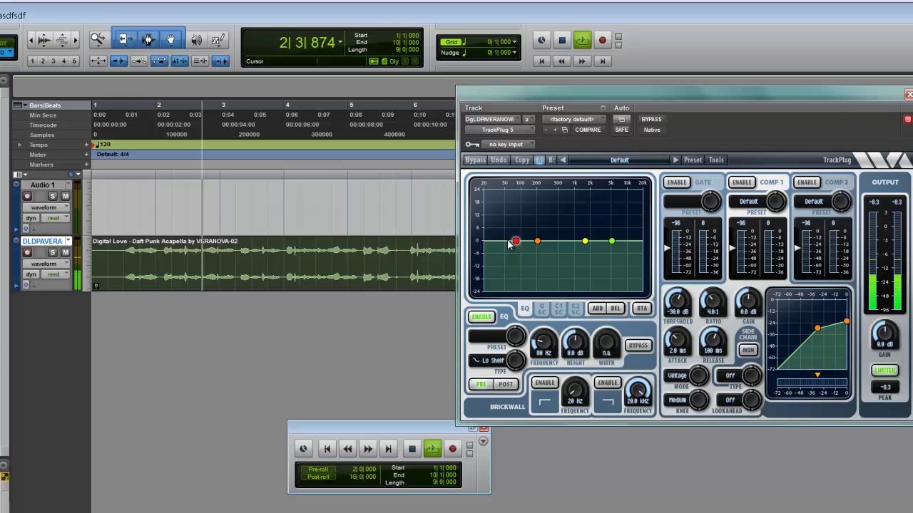
pyautogui.moveTo(516, 242); pyautogui.dragTo(521, 298)
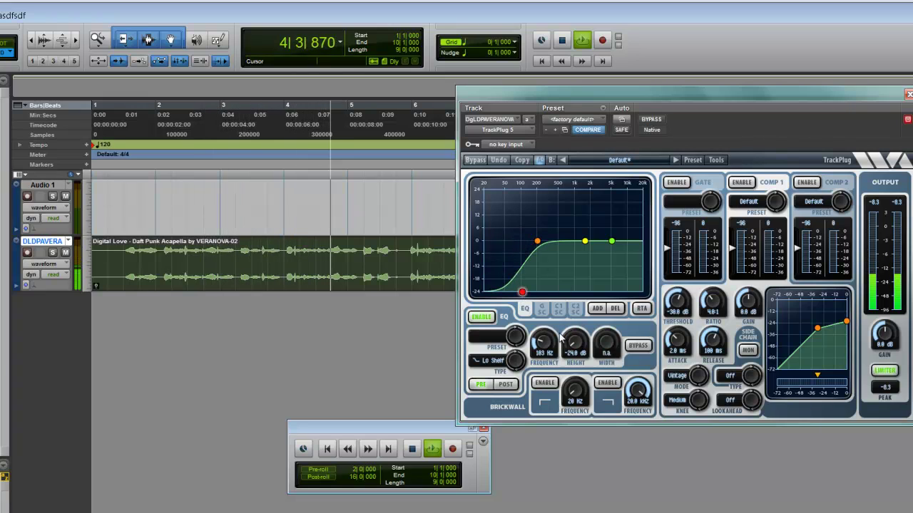
pyautogui.moveTo(537, 242); pyautogui.dragTo(538, 229)
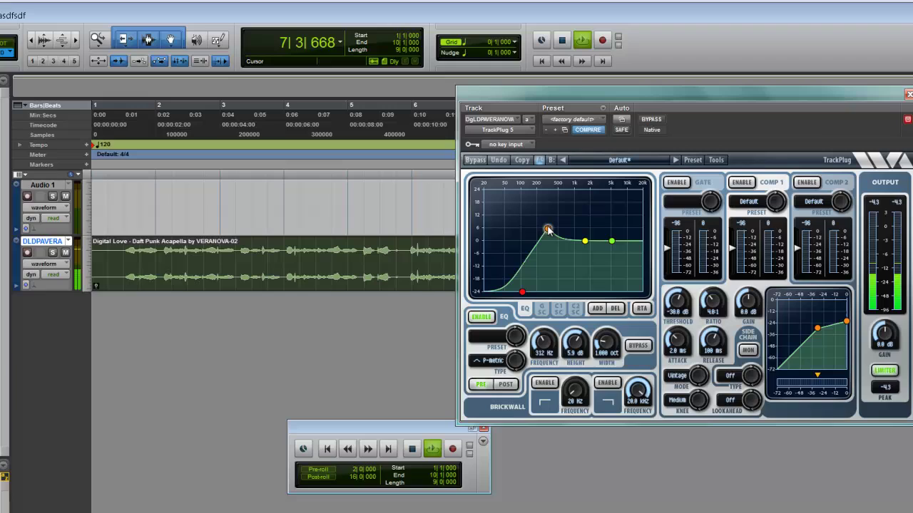
pyautogui.moveTo(539, 230)
pyautogui.mouseDown()
pyautogui.moveTo(552, 230)
pyautogui.moveTo(553, 191)
pyautogui.mouseUp()
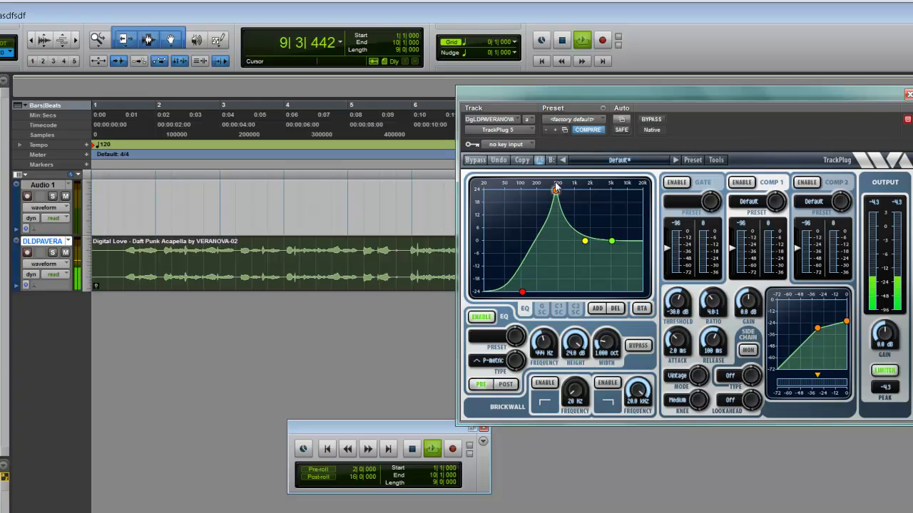
pyautogui.moveTo(605, 341); pyautogui.dragTo(606, 317)
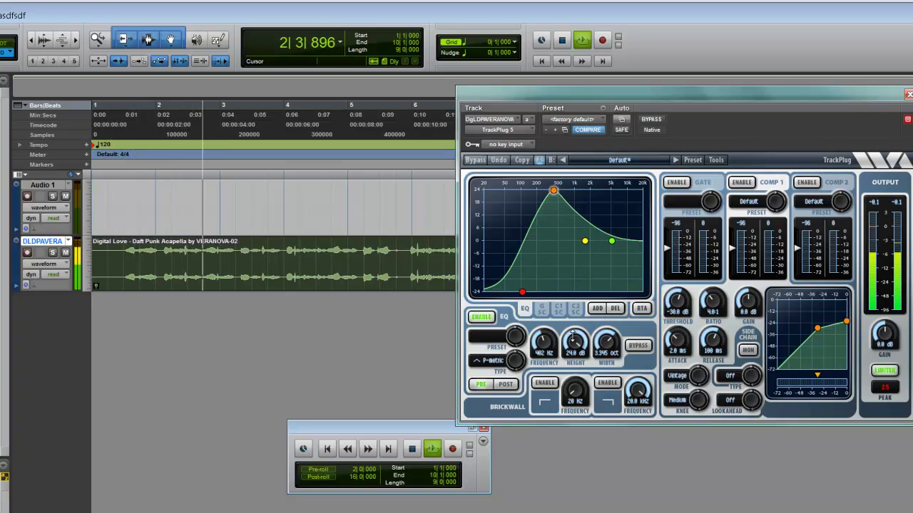
pyautogui.moveTo(550, 345)
pyautogui.mouseDown()
pyautogui.moveTo(555, 334)
pyautogui.moveTo(546, 341)
pyautogui.mouseUp()
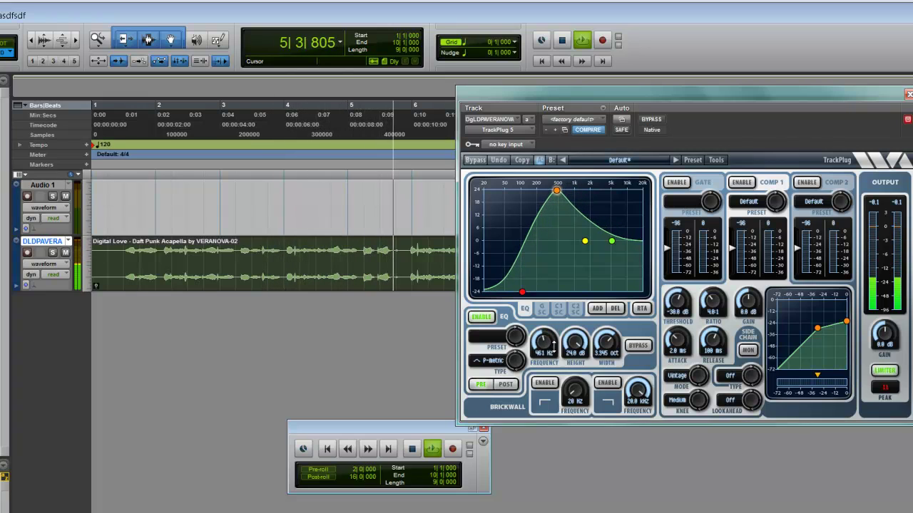
pyautogui.moveTo(546, 341)
pyautogui.mouseDown()
pyautogui.moveTo(559, 355)
pyautogui.moveTo(560, 346)
pyautogui.mouseUp()
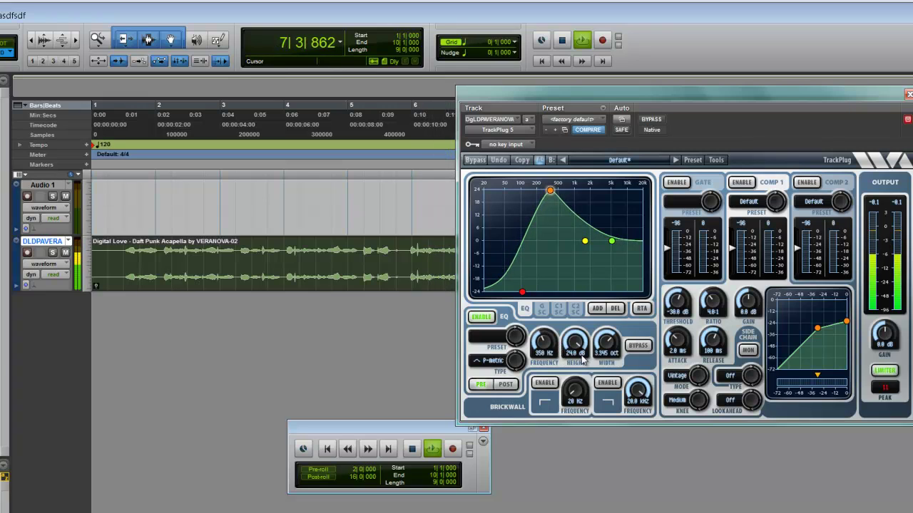
pyautogui.moveTo(582, 361); pyautogui.dragTo(586, 372)
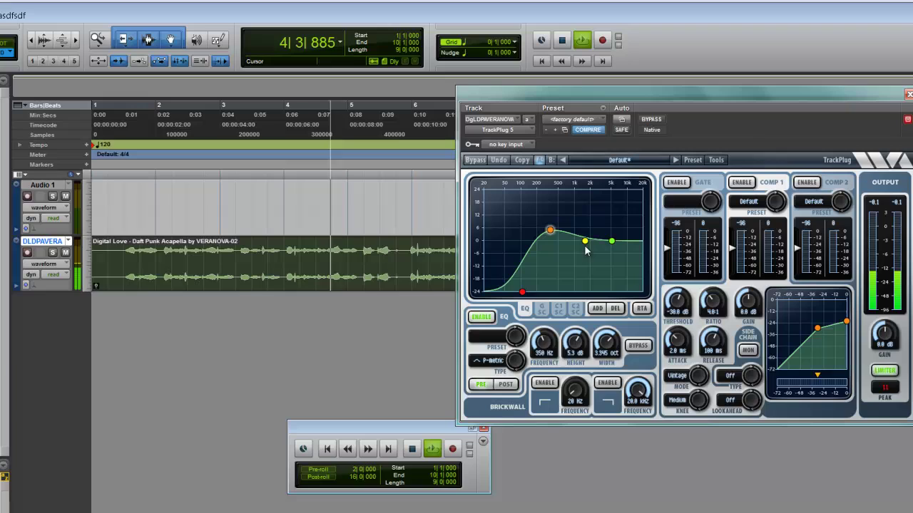
# Add an EQ boost around 4.75 kHz with the yellow band
pyautogui.moveTo(611, 241)
pyautogui.mouseDown()
pyautogui.moveTo(619, 236)
pyautogui.moveTo(634, 253)
pyautogui.moveTo(595, 238)
pyautogui.moveTo(611, 229)
pyautogui.moveTo(589, 262)
pyautogui.mouseUp()
pyautogui.click(597, 308)
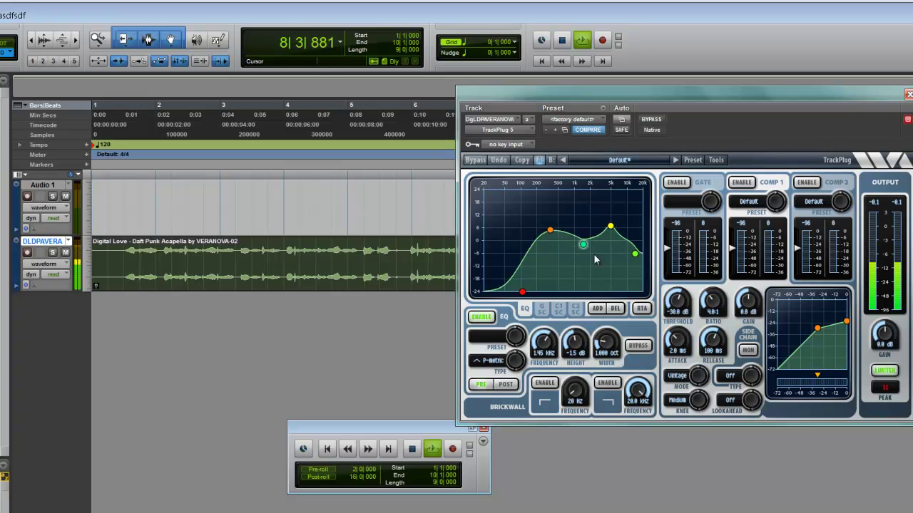
pyautogui.click(617, 309)
pyautogui.moveTo(611, 227); pyautogui.dragTo(610, 229)
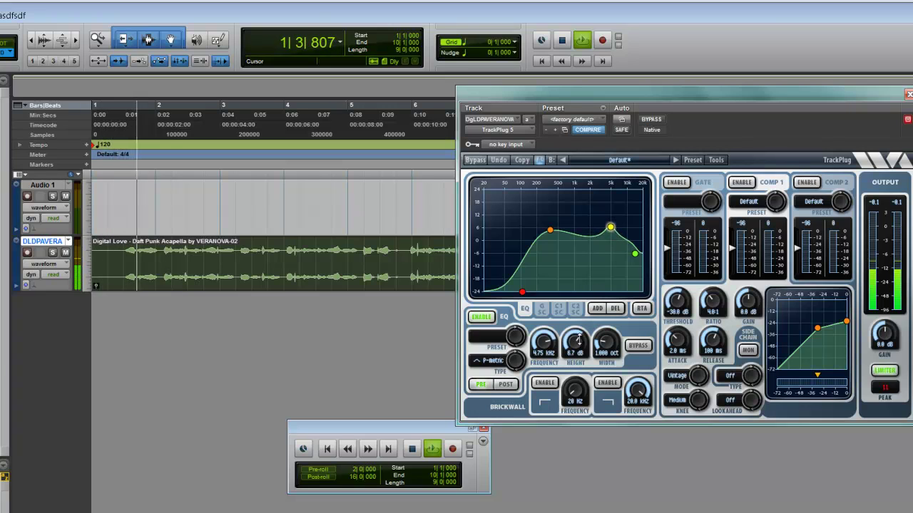
pyautogui.moveTo(576, 342)
pyautogui.mouseDown()
pyautogui.moveTo(581, 330)
pyautogui.moveTo(581, 352)
pyautogui.mouseUp()
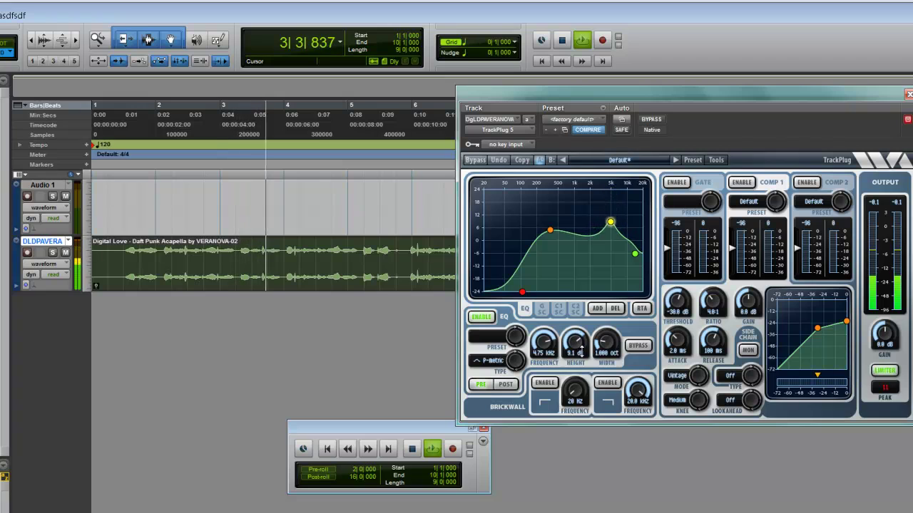
# Cut the green high shelf to -24 dB at about 16.8 kHz
pyautogui.click(636, 254)
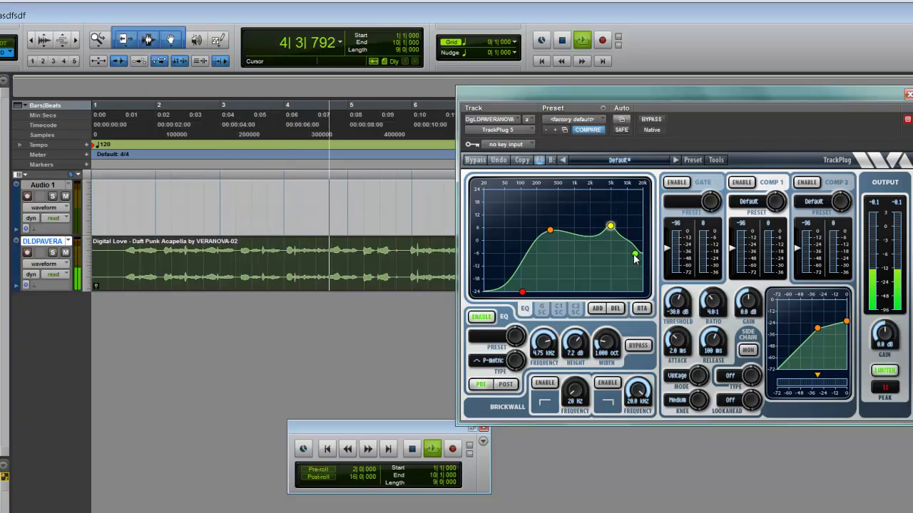
pyautogui.moveTo(635, 254); pyautogui.dragTo(639, 308)
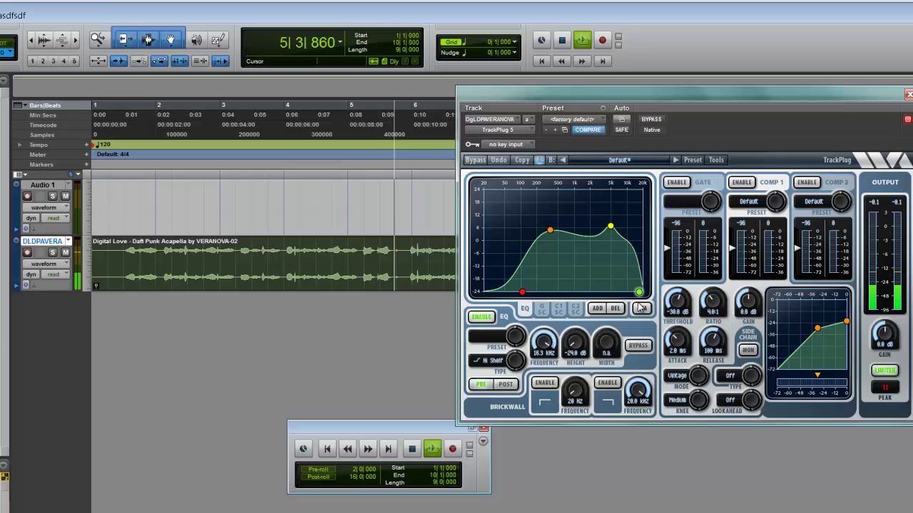
pyautogui.moveTo(640, 307); pyautogui.dragTo(641, 308)
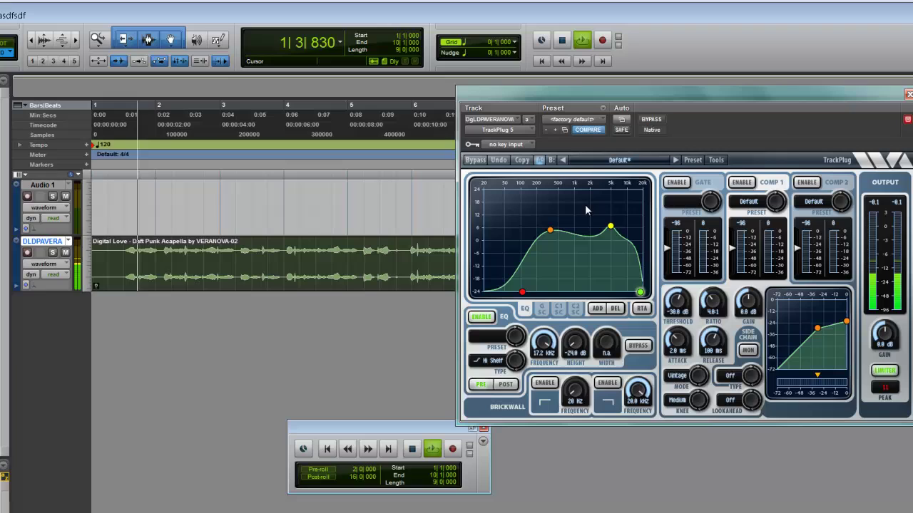
pyautogui.click(480, 317)
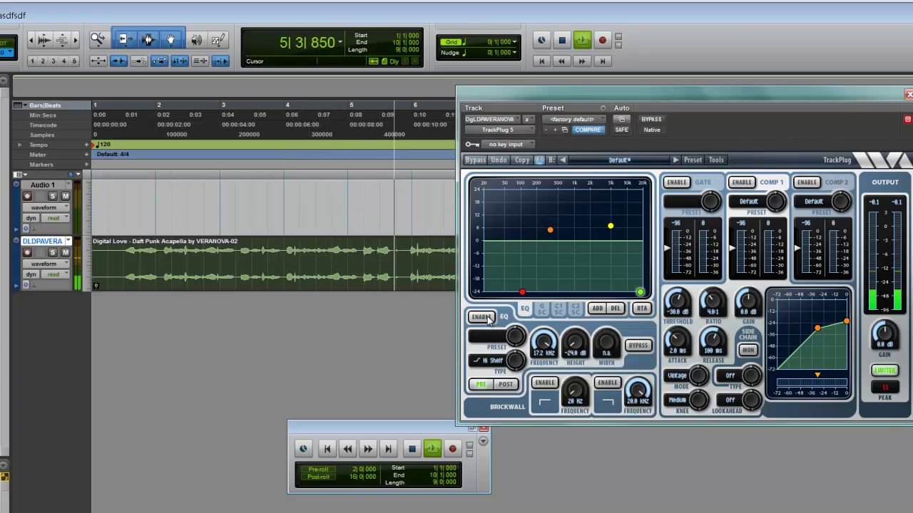
pyautogui.click(487, 318)
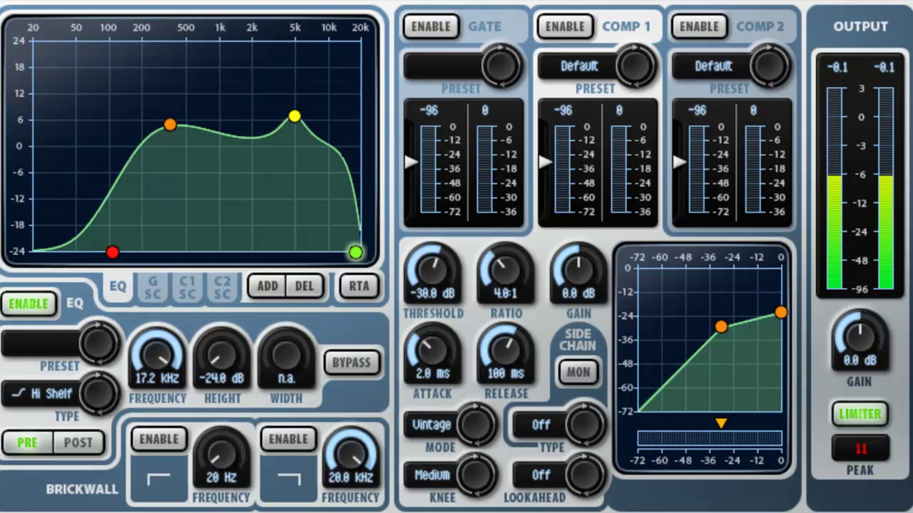
# Enable the TrackPlug gate with -18.5 dB threshold, 1:4.7 ratio, 5.8 dB gain and 2 ms release
pyautogui.click(484, 29)
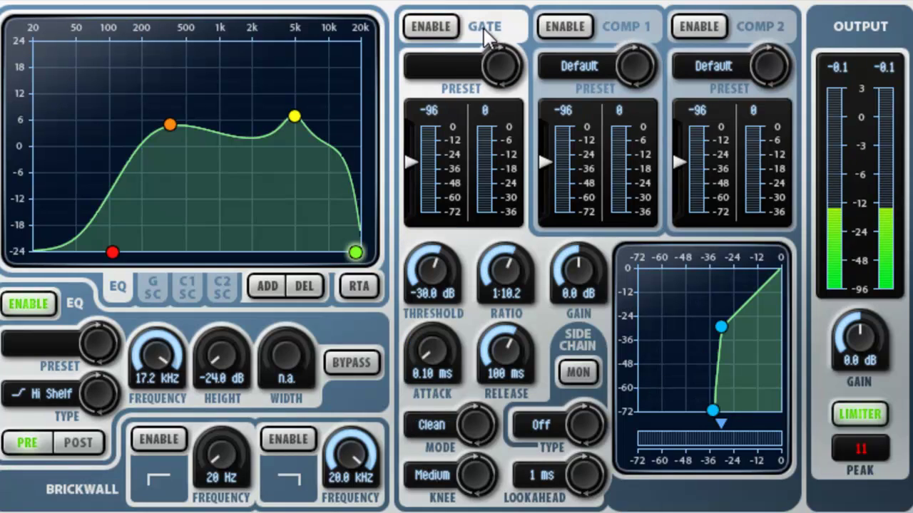
pyautogui.click(447, 26)
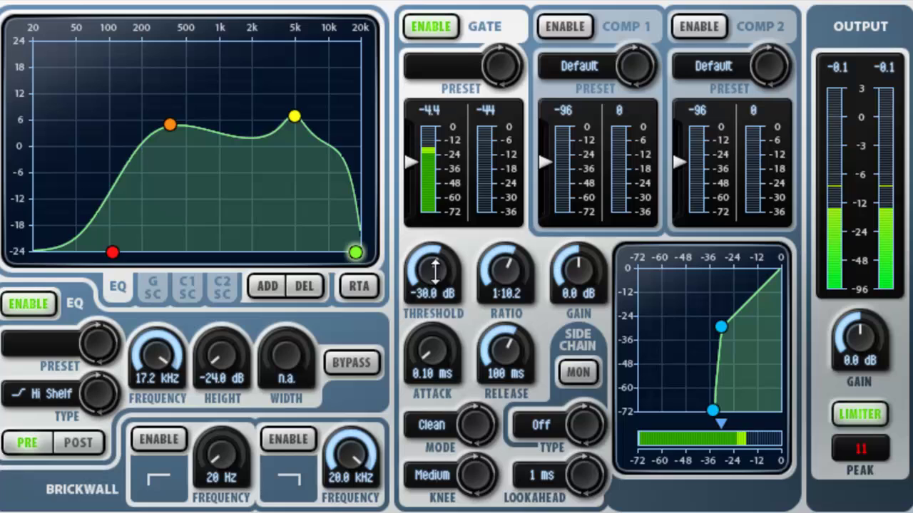
pyautogui.moveTo(434, 270); pyautogui.dragTo(440, 253)
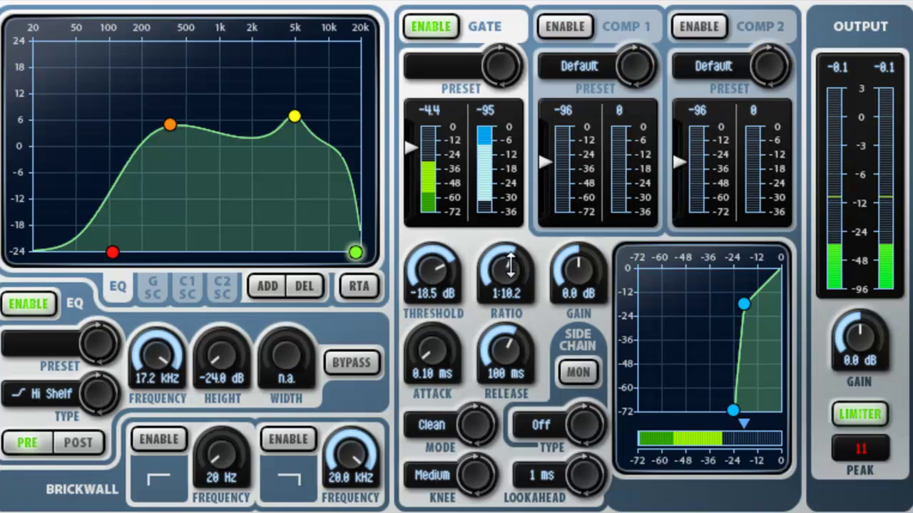
pyautogui.moveTo(510, 266); pyautogui.dragTo(514, 285)
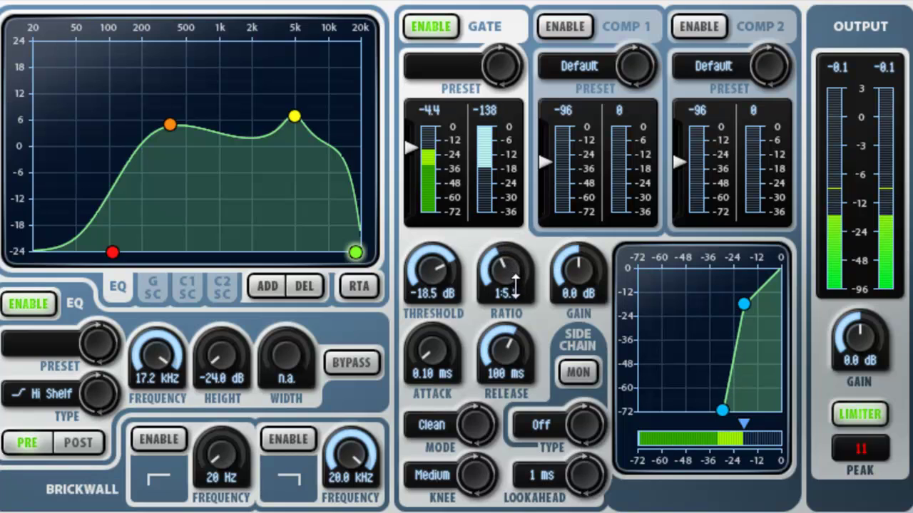
pyautogui.moveTo(514, 286)
pyautogui.mouseDown()
pyautogui.moveTo(514, 269)
pyautogui.moveTo(516, 289)
pyautogui.mouseUp()
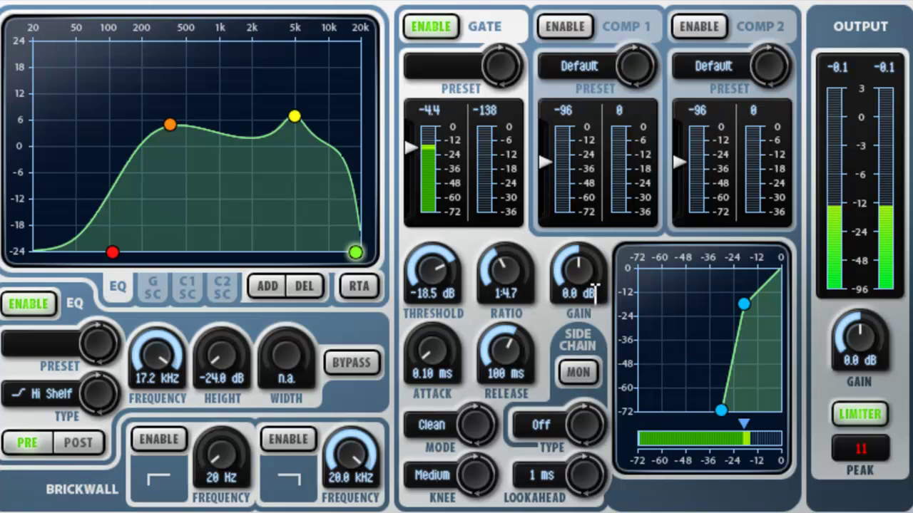
pyautogui.moveTo(581, 270); pyautogui.dragTo(580, 253)
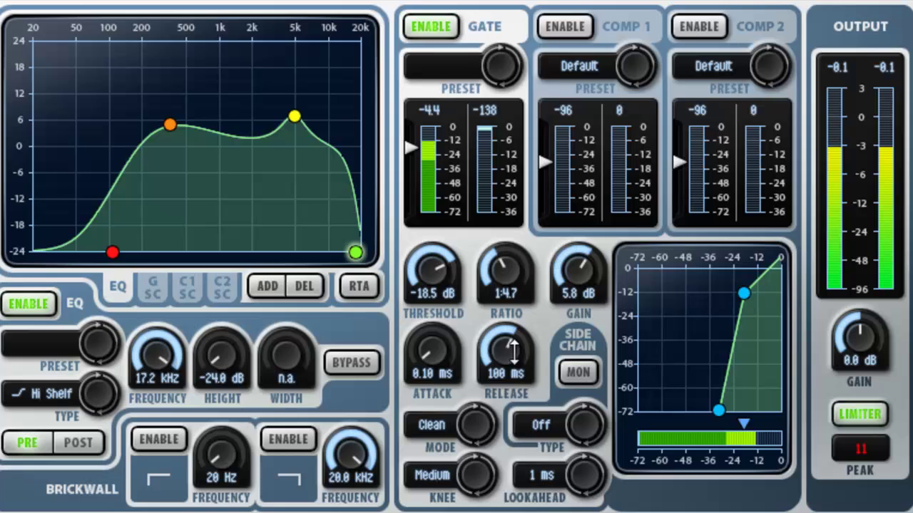
pyautogui.moveTo(512, 351)
pyautogui.mouseDown()
pyautogui.moveTo(516, 312)
pyautogui.moveTo(518, 425)
pyautogui.mouseUp()
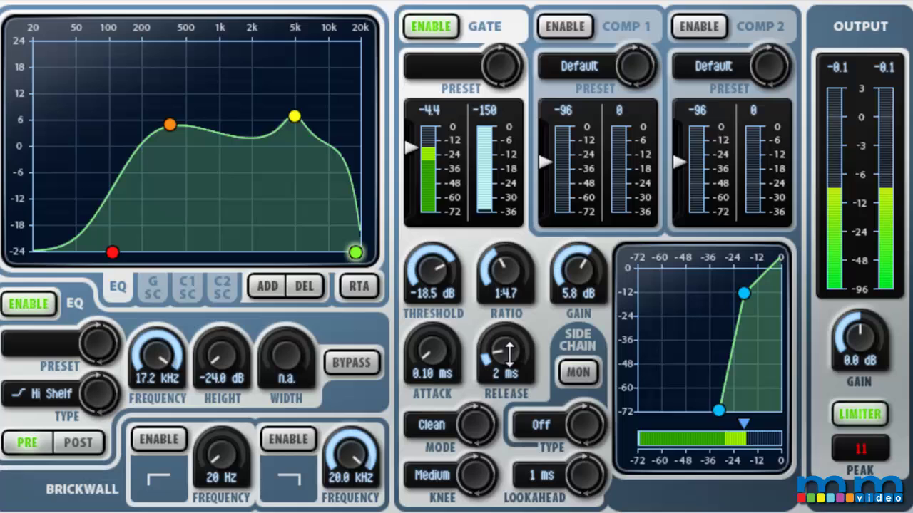
# Lengthen the gate release from 2 ms to 86 ms and ease its ratio from 1:4.7 to 1:3.2
pyautogui.moveTo(509, 352); pyautogui.dragTo(513, 323)
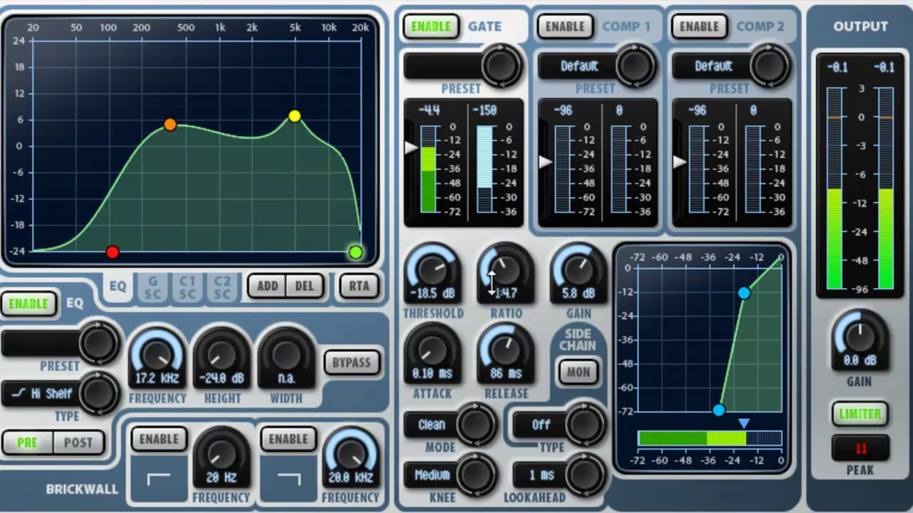
pyautogui.moveTo(506, 266); pyautogui.dragTo(506, 272)
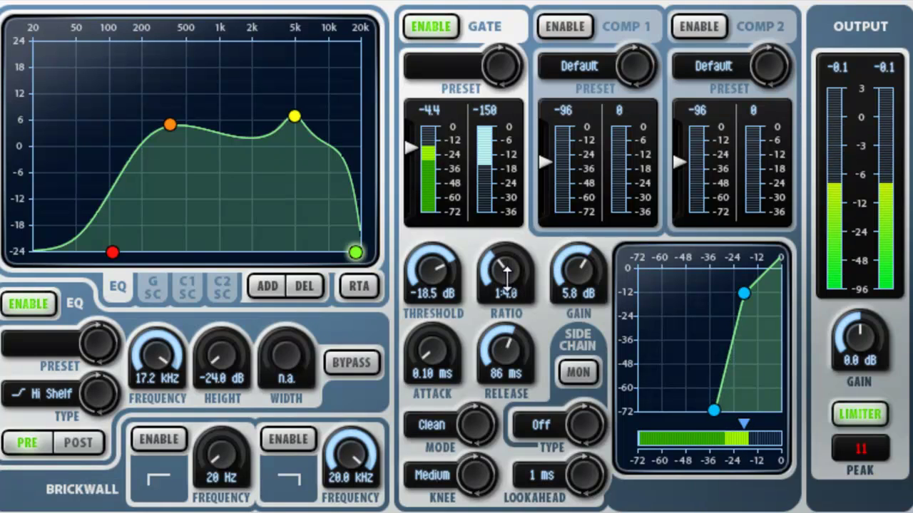
pyautogui.moveTo(506, 271); pyautogui.dragTo(514, 285)
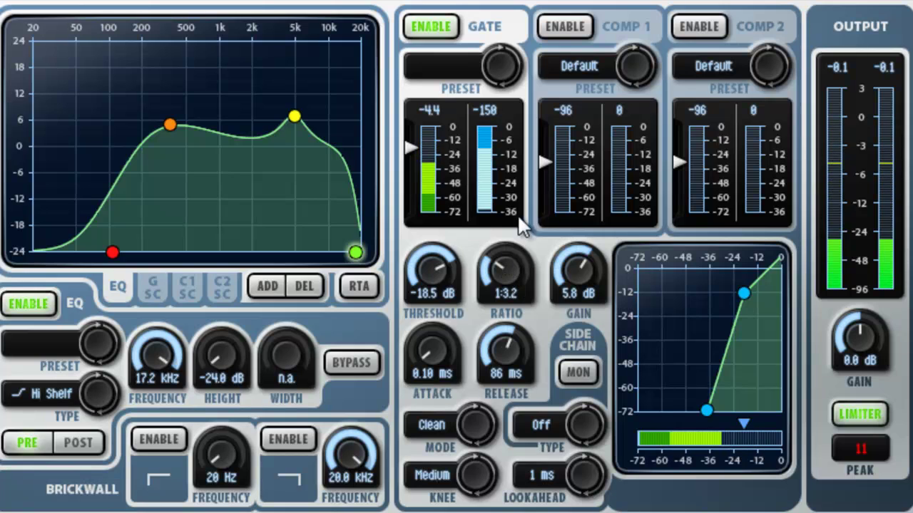
# Turn on TrackPlug's Comp 1 with a -22.6 dB threshold and a 7.2:1 ratio
pyautogui.click(632, 23)
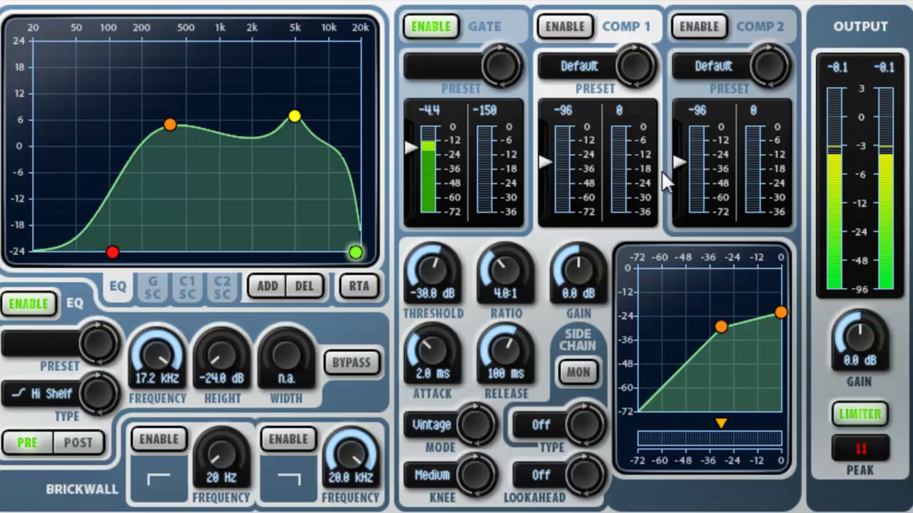
pyautogui.click(579, 29)
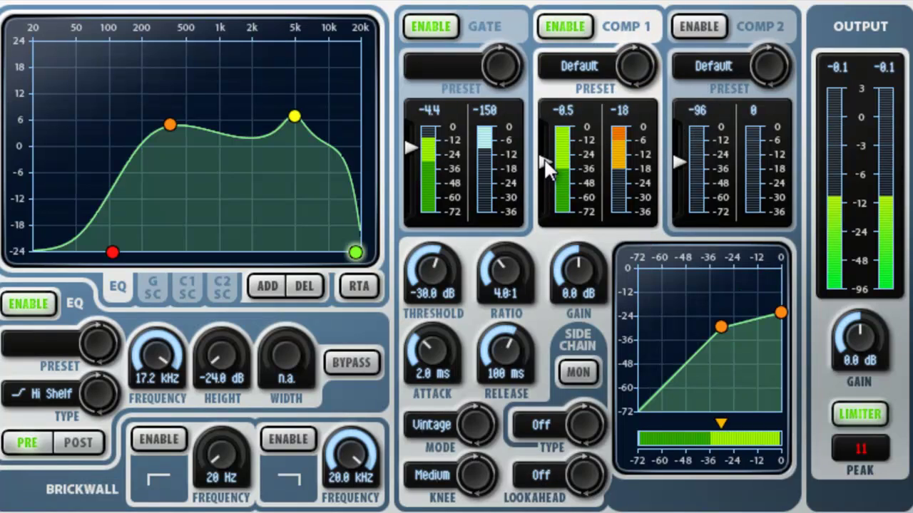
pyautogui.moveTo(544, 162); pyautogui.dragTo(546, 152)
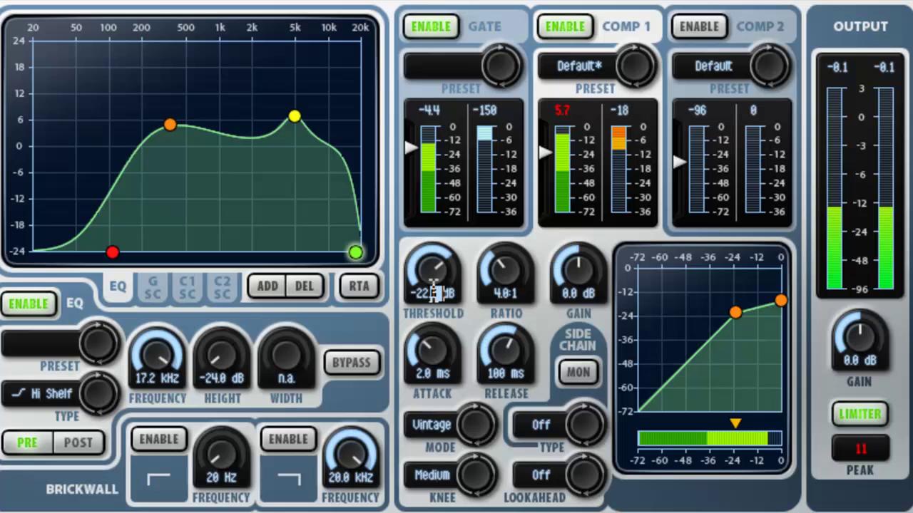
pyautogui.moveTo(435, 262); pyautogui.dragTo(451, 265)
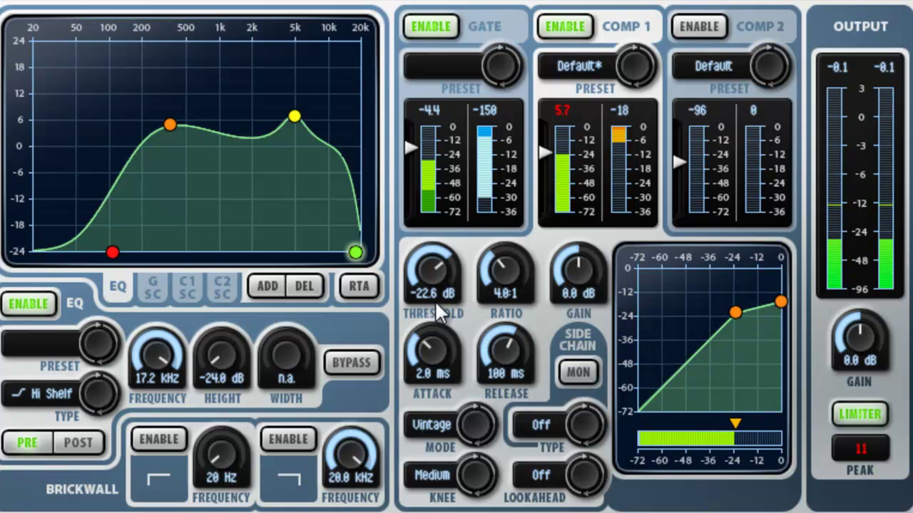
pyautogui.moveTo(508, 271); pyautogui.dragTo(533, 258)
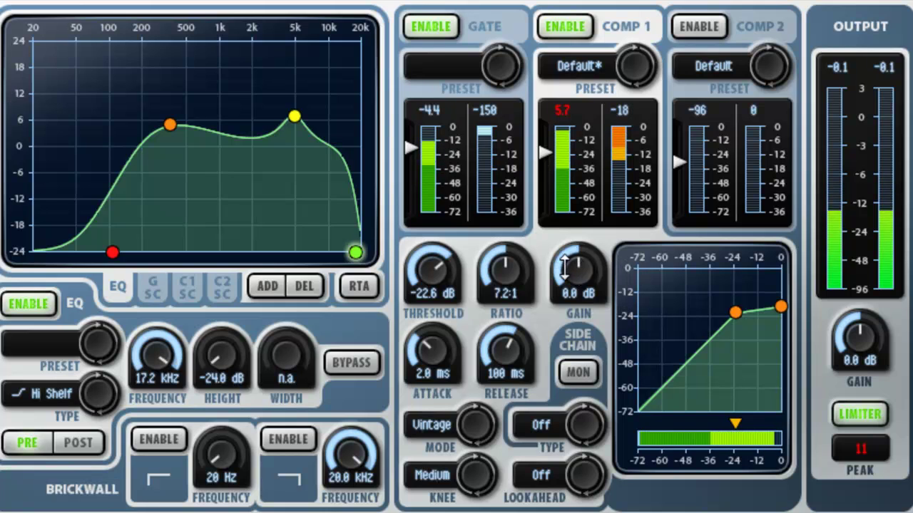
# Give Comp 1 4.8 dB makeup gain, 0.22 ms attack, 5 ms release and Clean mode
pyautogui.moveTo(587, 269); pyautogui.dragTo(591, 265)
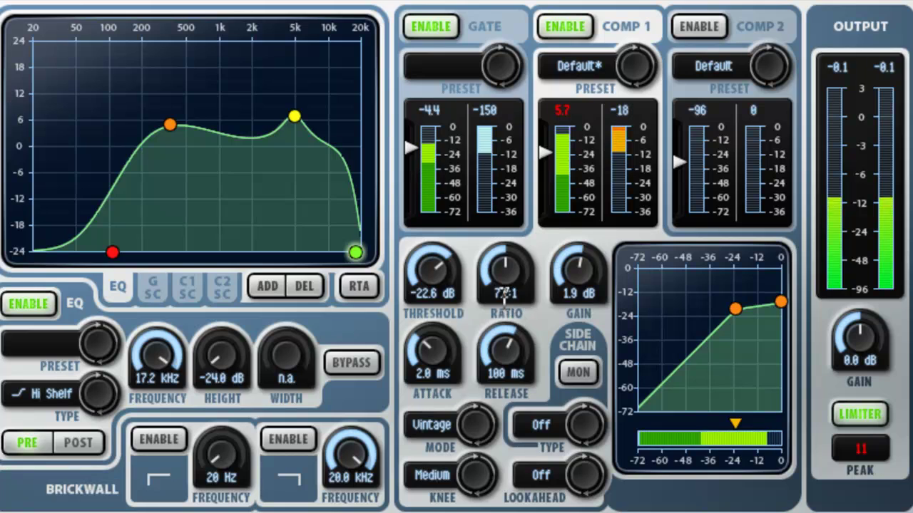
pyautogui.moveTo(575, 273); pyautogui.dragTo(576, 263)
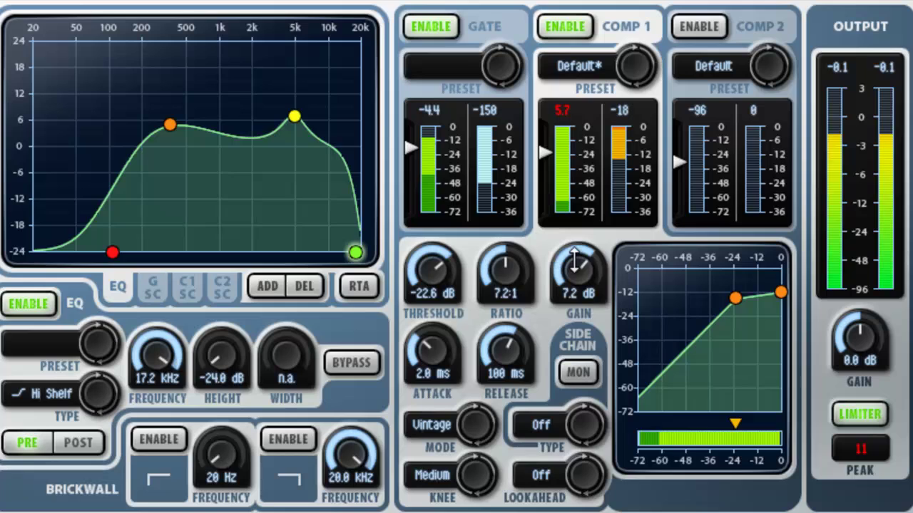
pyautogui.moveTo(575, 262); pyautogui.dragTo(578, 267)
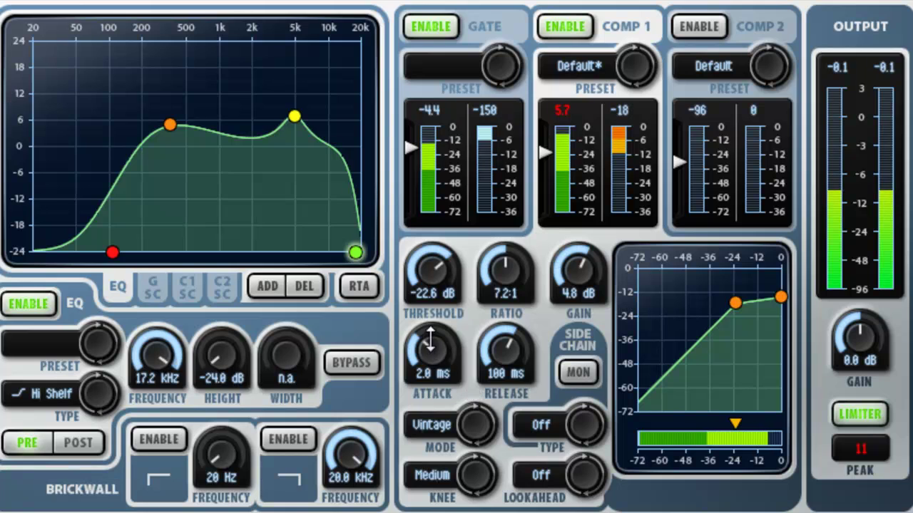
pyautogui.moveTo(430, 341); pyautogui.dragTo(441, 372)
pyautogui.moveTo(512, 352); pyautogui.dragTo(516, 402)
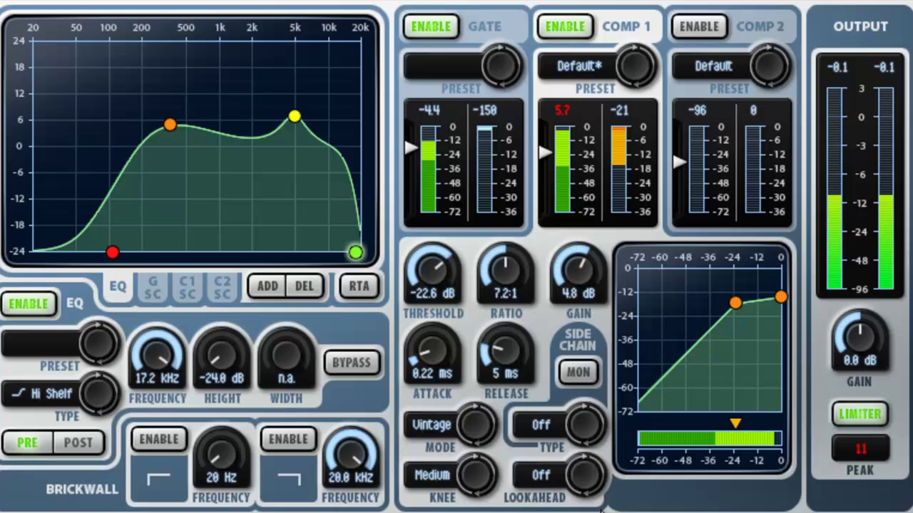
pyautogui.moveTo(468, 421)
pyautogui.mouseDown()
pyautogui.moveTo(483, 450)
pyautogui.moveTo(478, 436)
pyautogui.mouseUp()
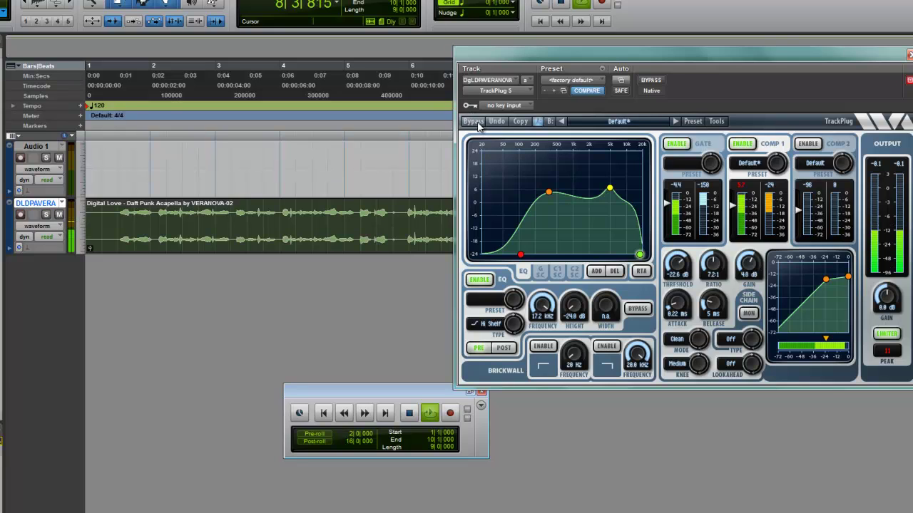
# Audition the untreated vocal with TrackPlug bypassed, then bring back the gate settings
pyautogui.click(475, 122)
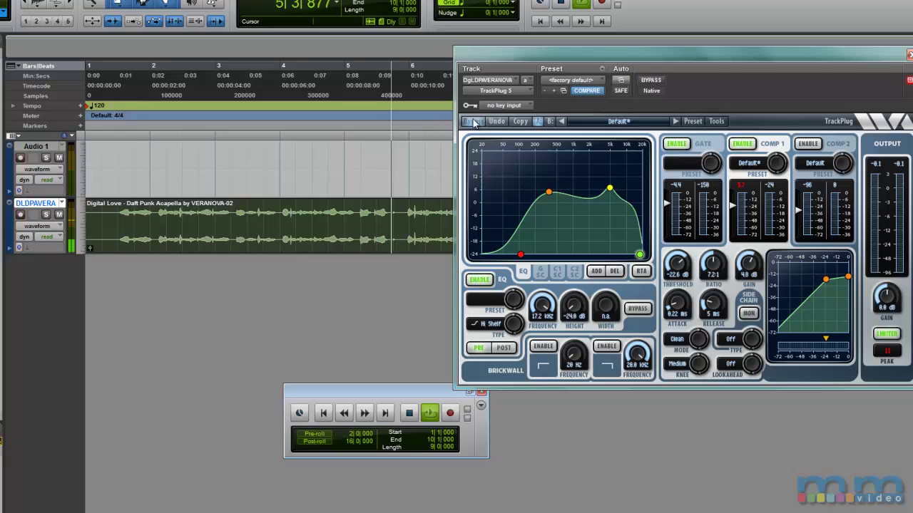
pyautogui.press('space')
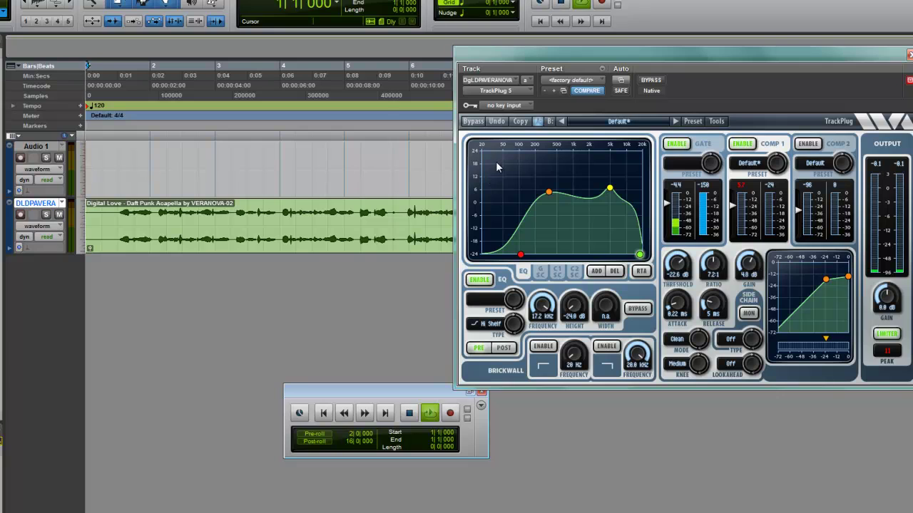
pyautogui.press('space')
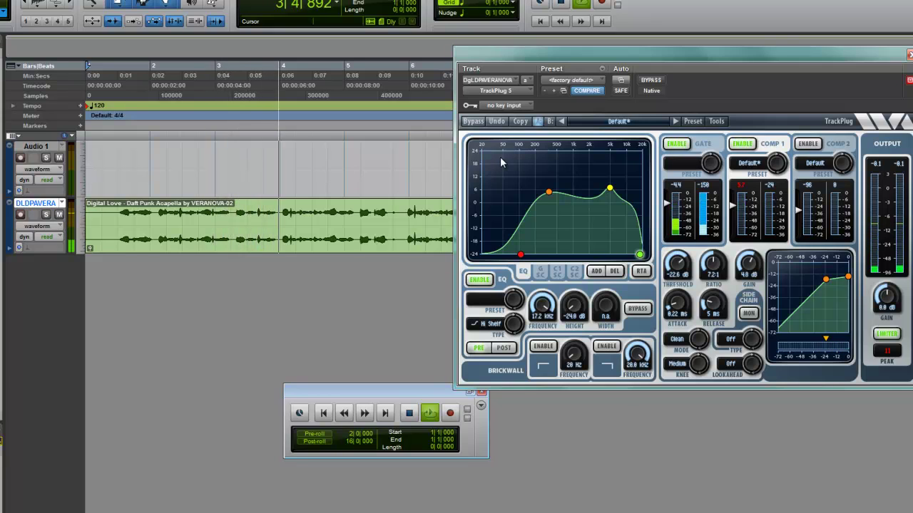
pyautogui.press('space')
pyautogui.click(706, 144)
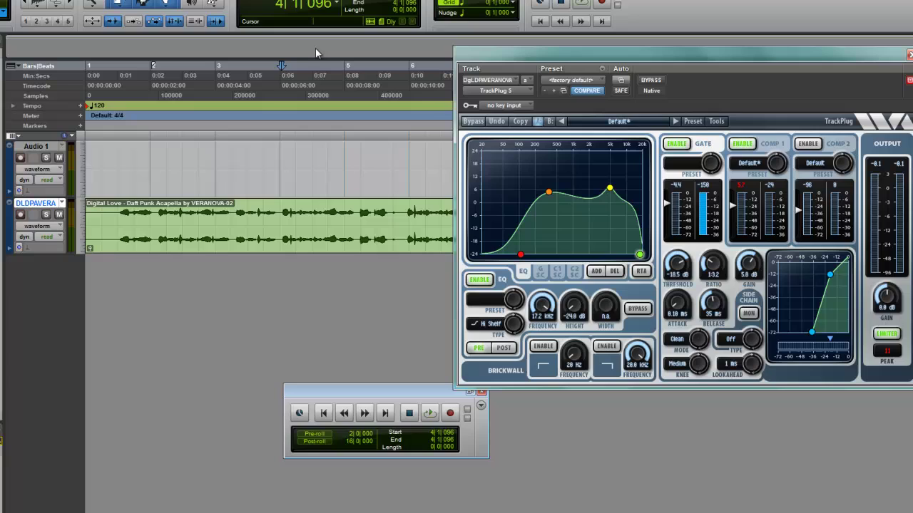
# Play the acapella from the session start while shortening the gate release to 13 ms
pyautogui.press('Return')
pyautogui.press('space')
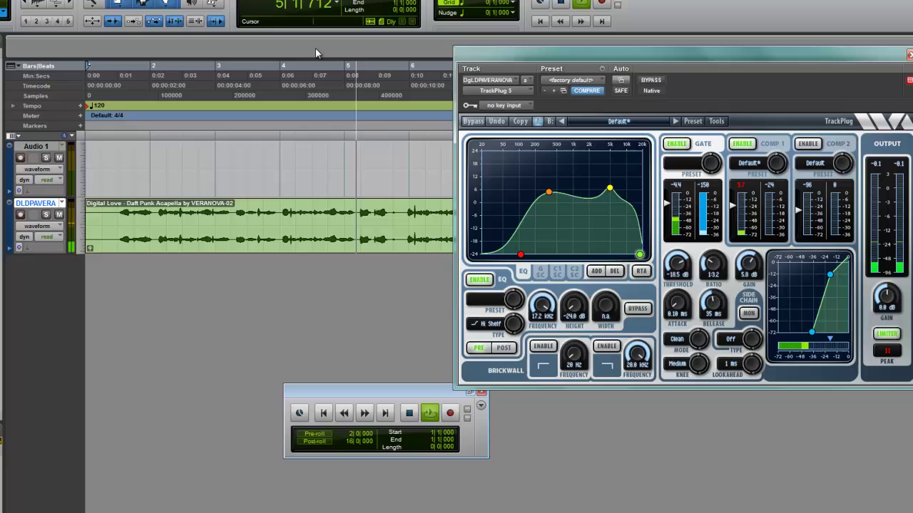
pyautogui.press('space')
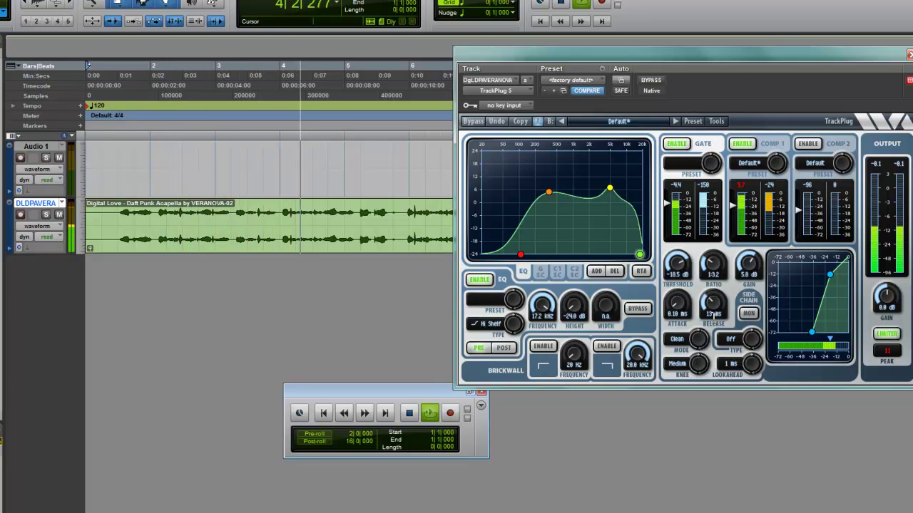
pyautogui.press('space')
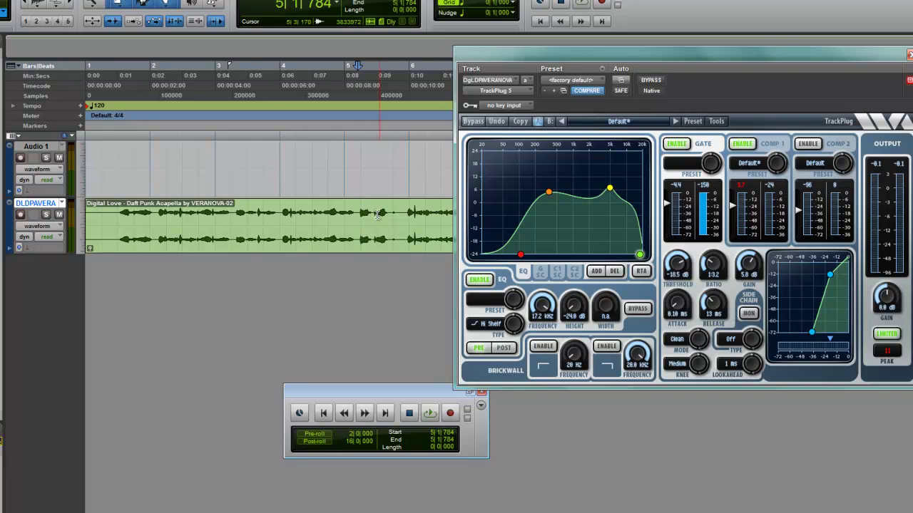
# Replay the acapella from the session start to hear the 13 ms gate release with EQ and Comp 1
pyautogui.press('Return')
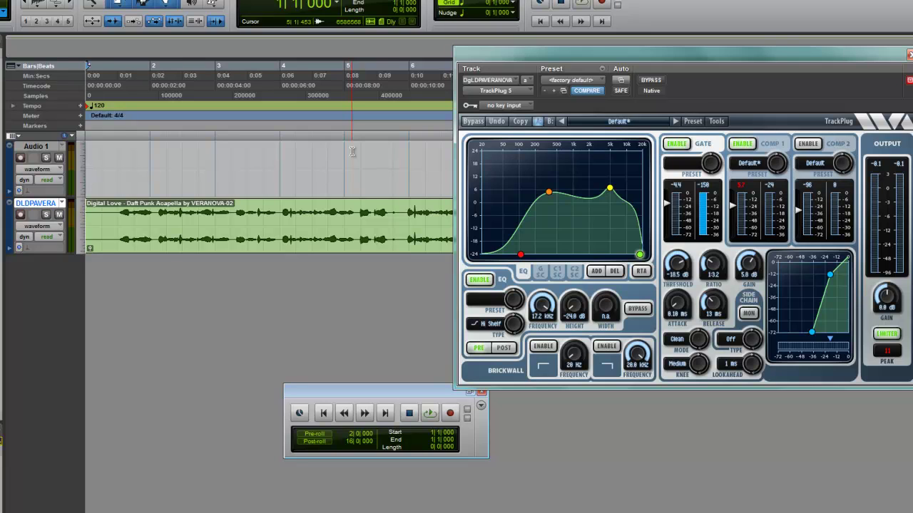
pyautogui.press('space')
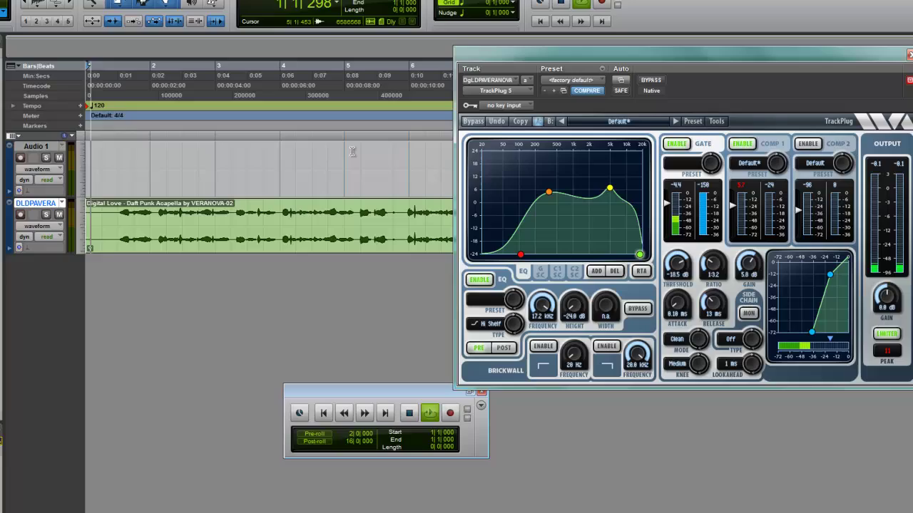